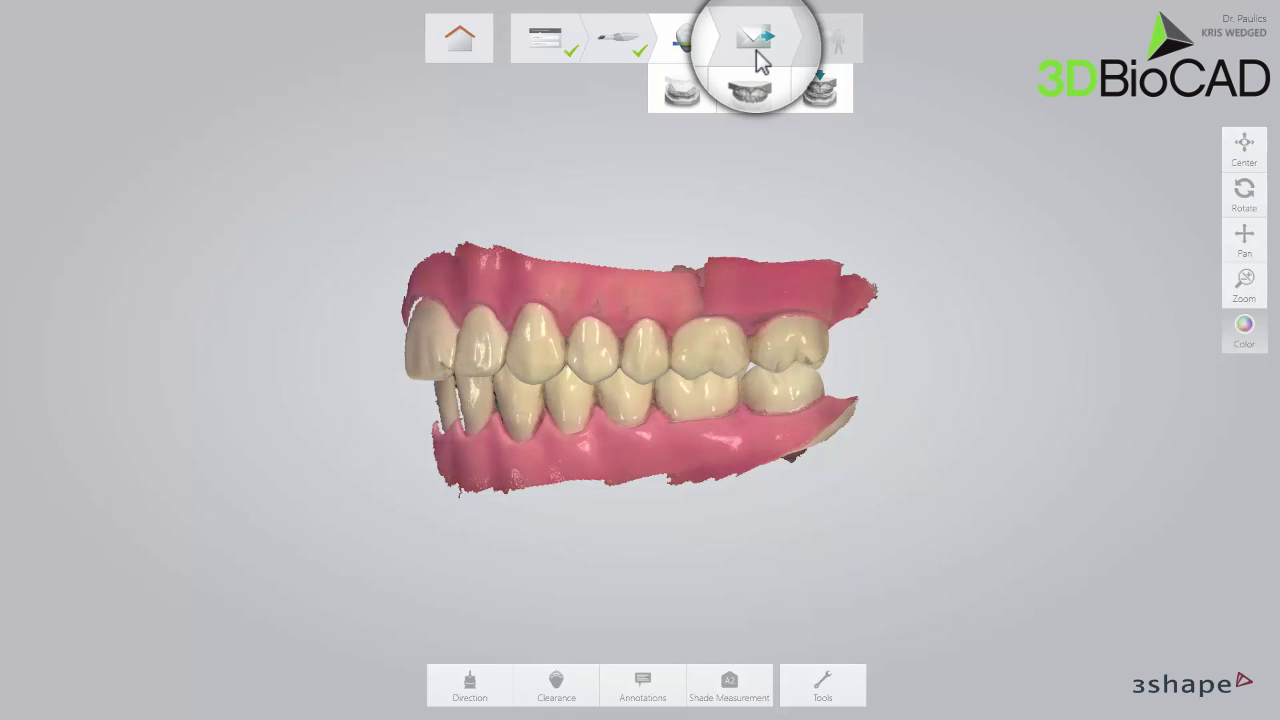
# Step: Send the patient's scan order to 3Shape EventLab from the Send step
pyautogui.click(757, 60)
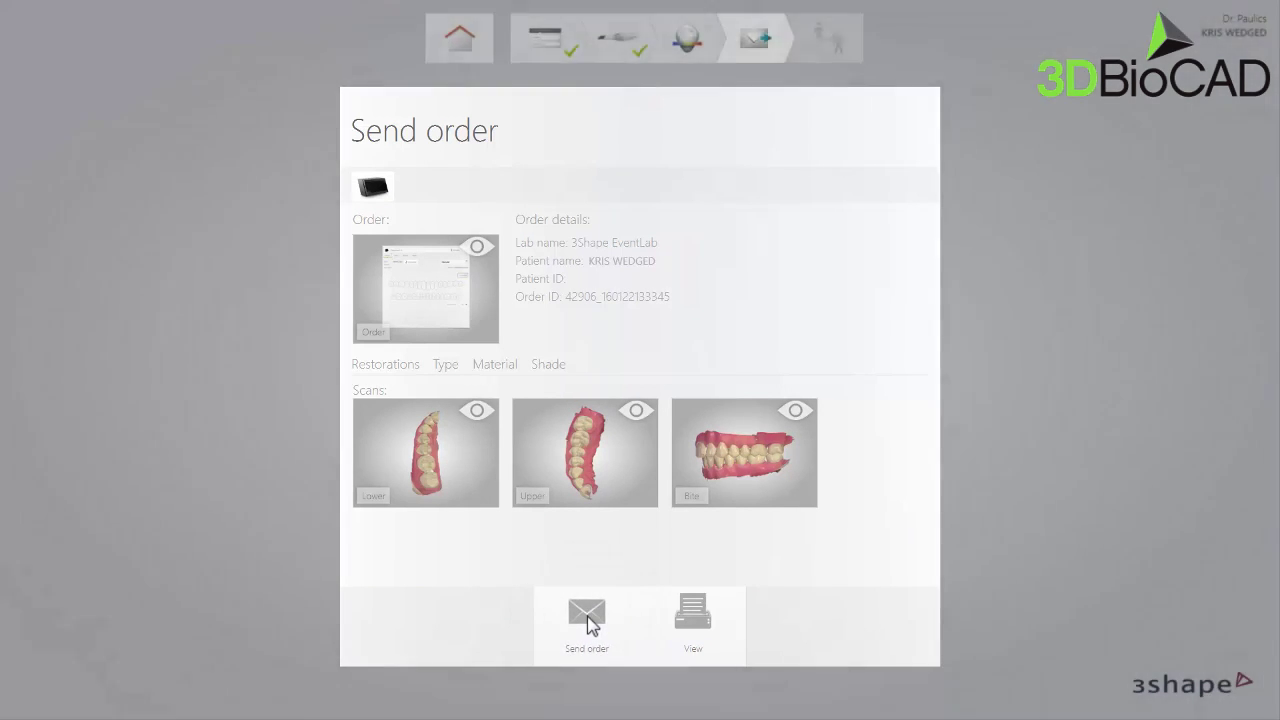
pyautogui.click(587, 616)
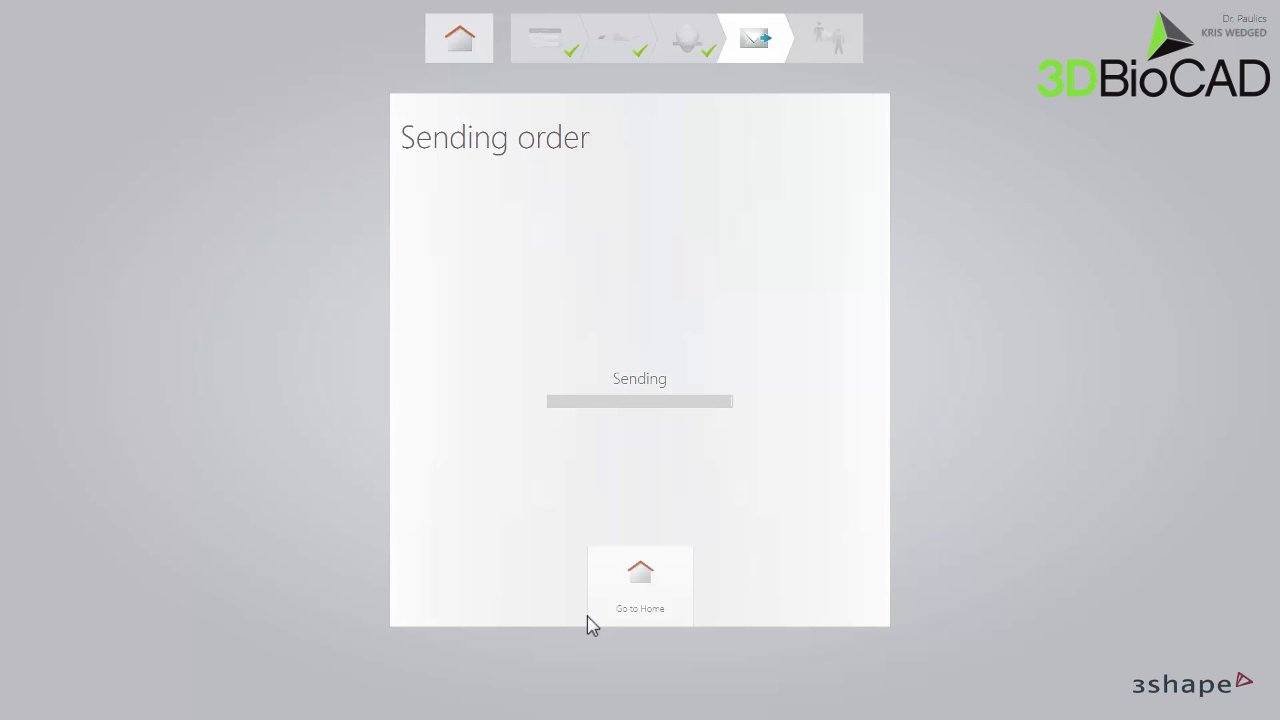
pyautogui.click(641, 595)
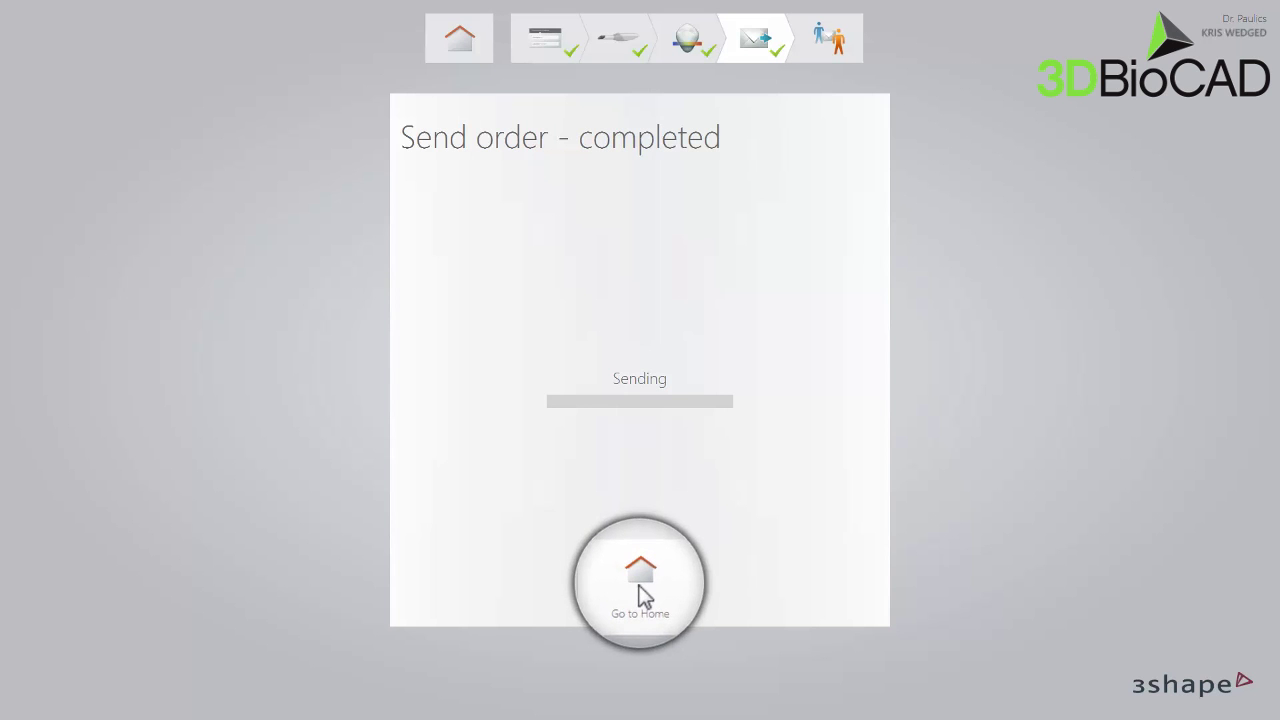
# Step: From the home screen, reopen the sent session's Send order page
pyautogui.click(641, 595)
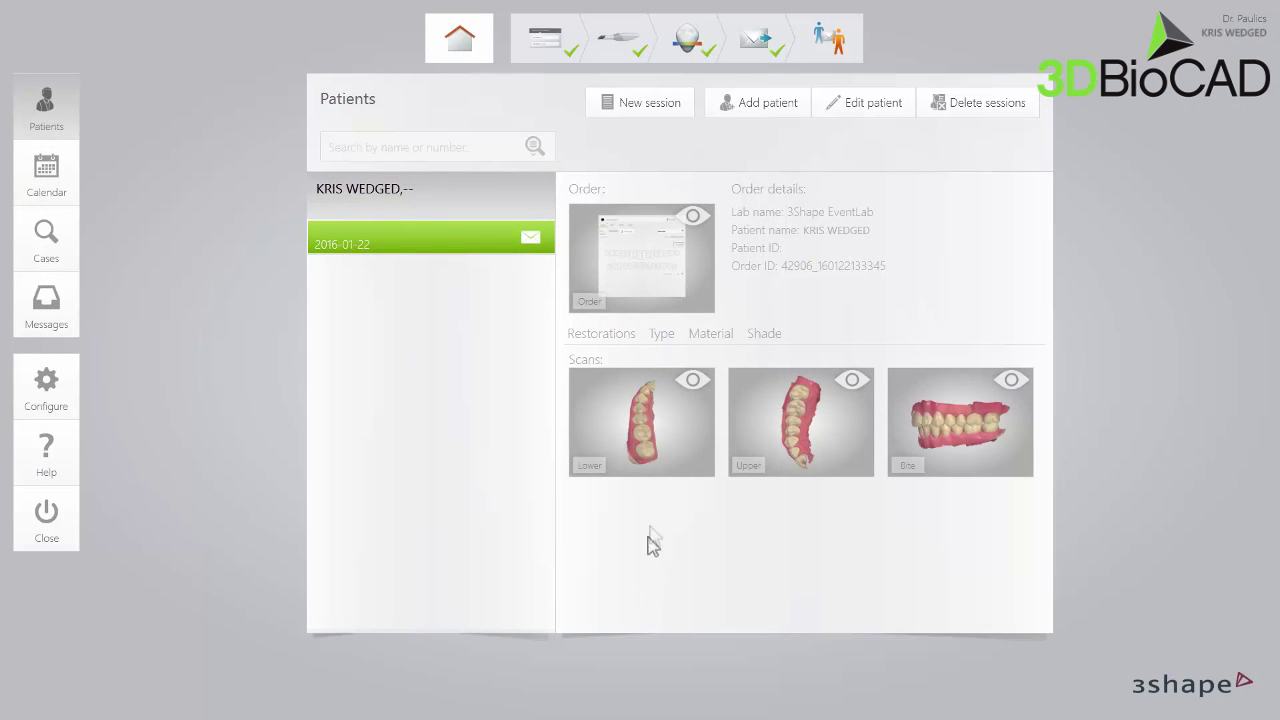
pyautogui.click(752, 48)
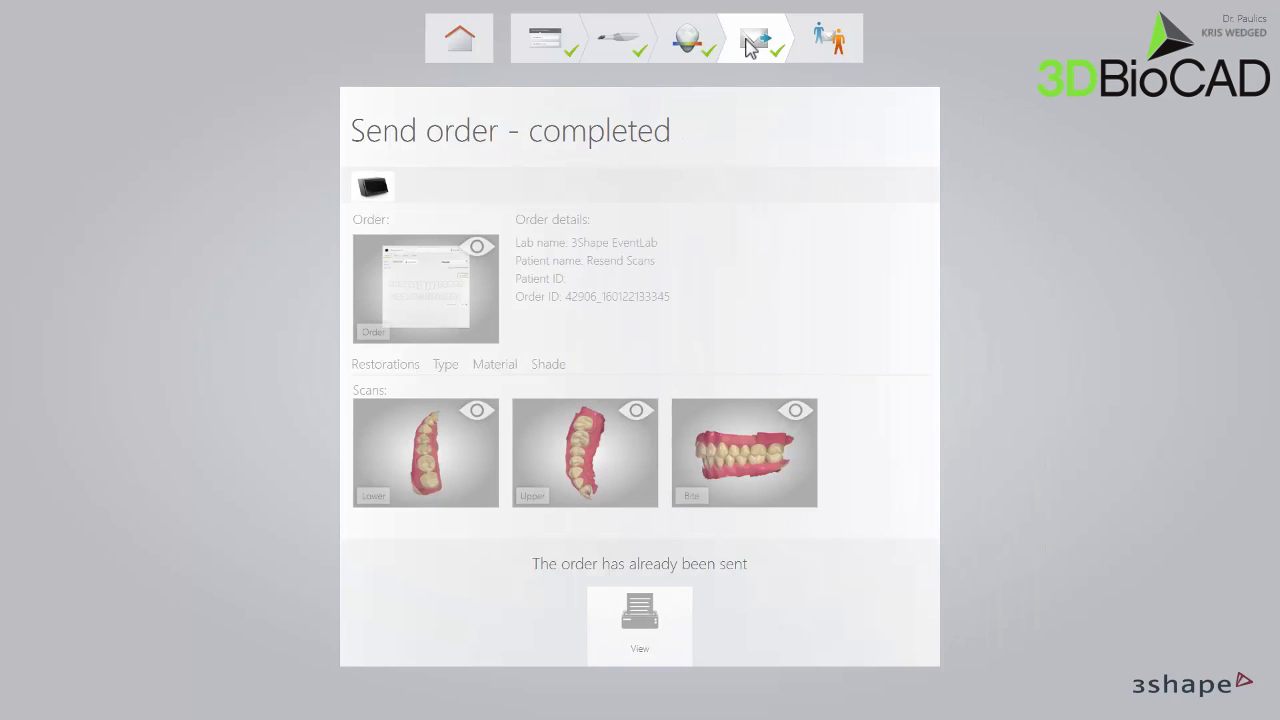
pyautogui.click(546, 52)
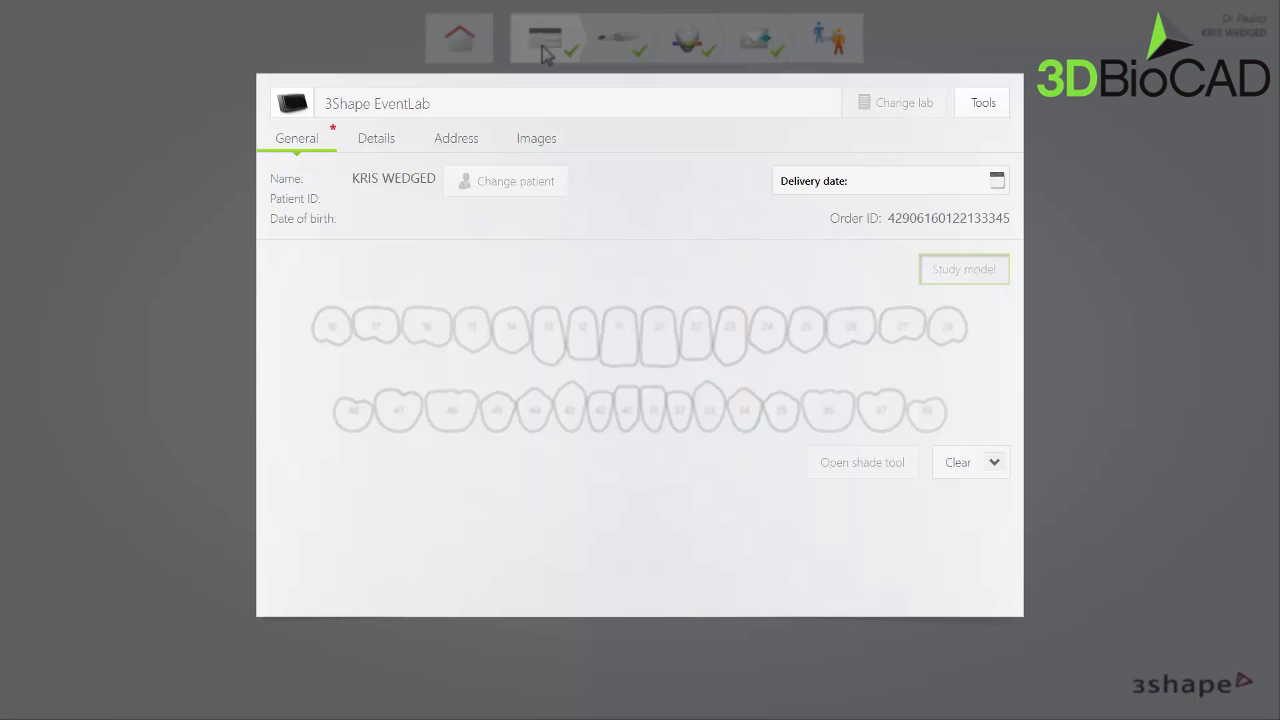
# Step: Open the sent order's order form and its Tools menu
pyautogui.click(983, 108)
# Step: Choose Copy to offer standard or prepreparation copy options
pyautogui.click(903, 258)
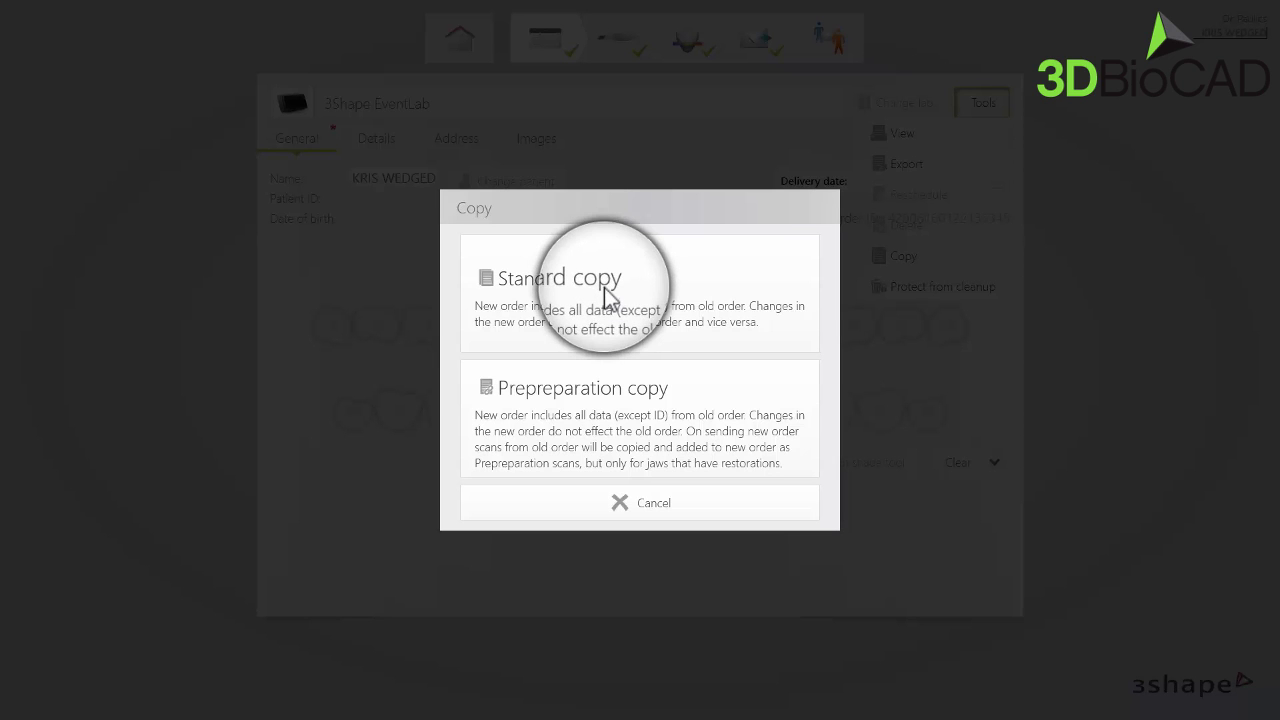
# Step: Make a standard copy addressed to Paulics 3Shape Lab, accept its template, and mark it as a study model
pyautogui.click(606, 293)
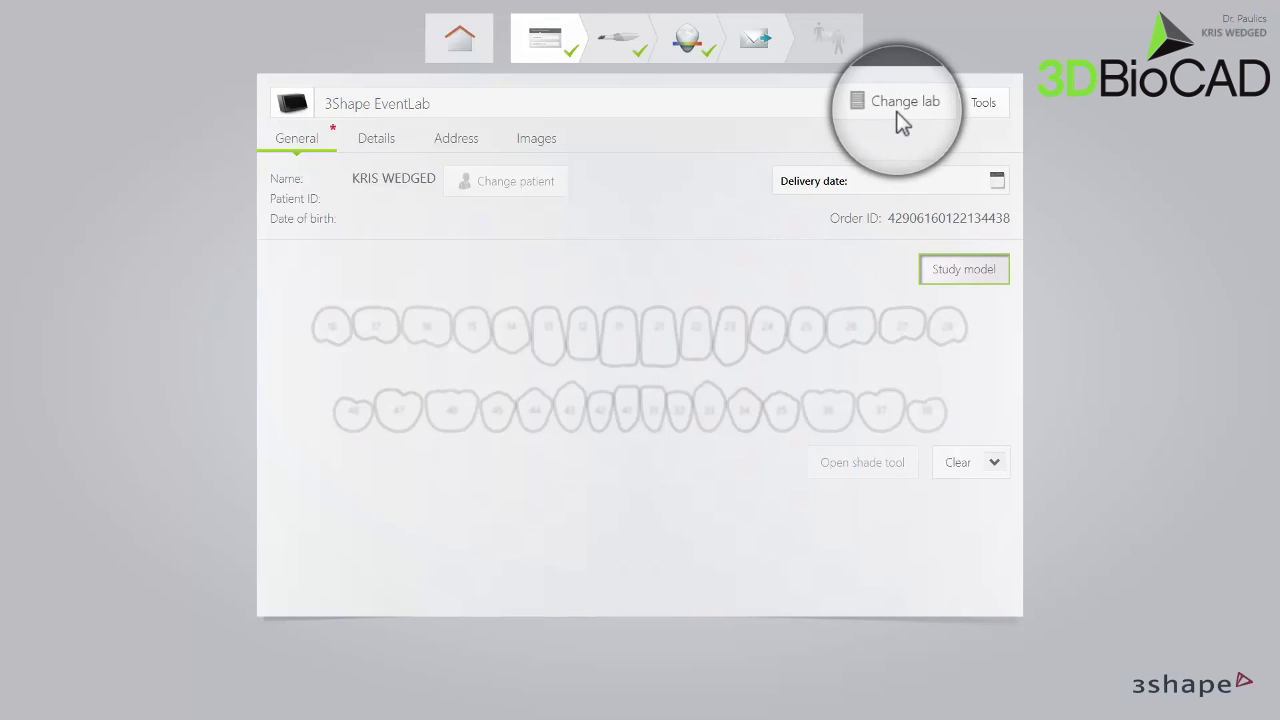
pyautogui.click(896, 111)
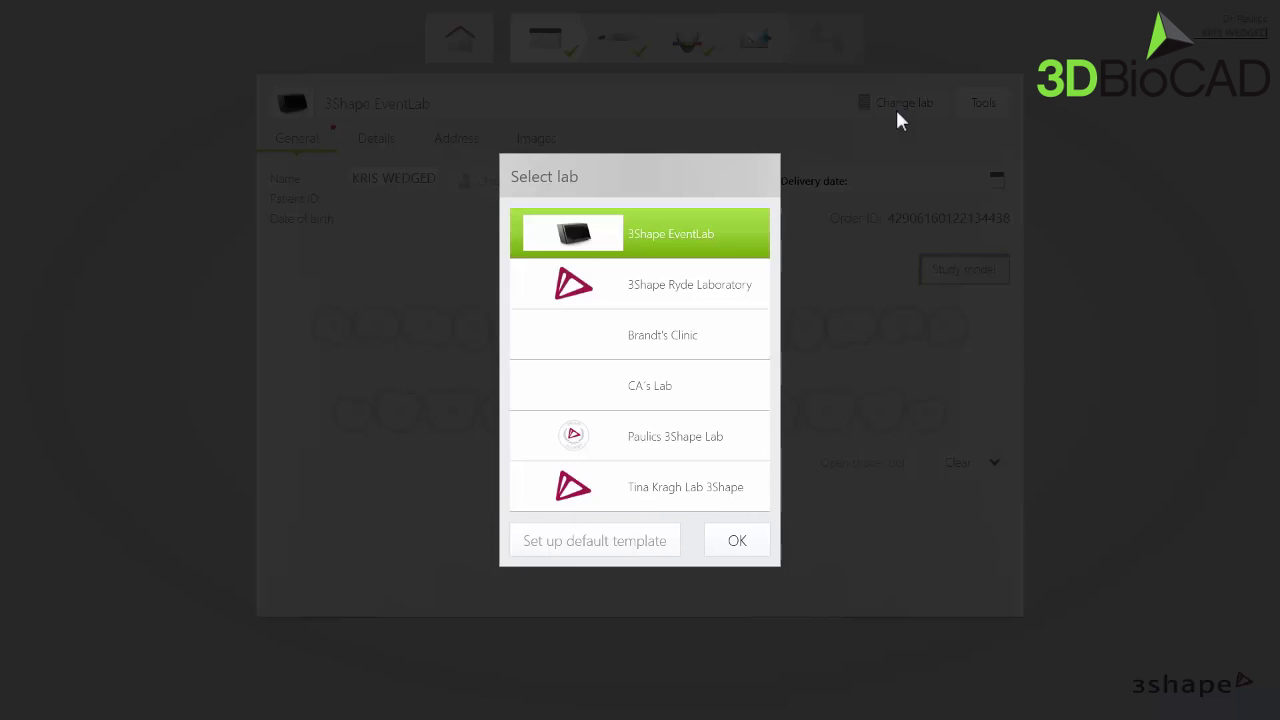
pyautogui.doubleClick(686, 455)
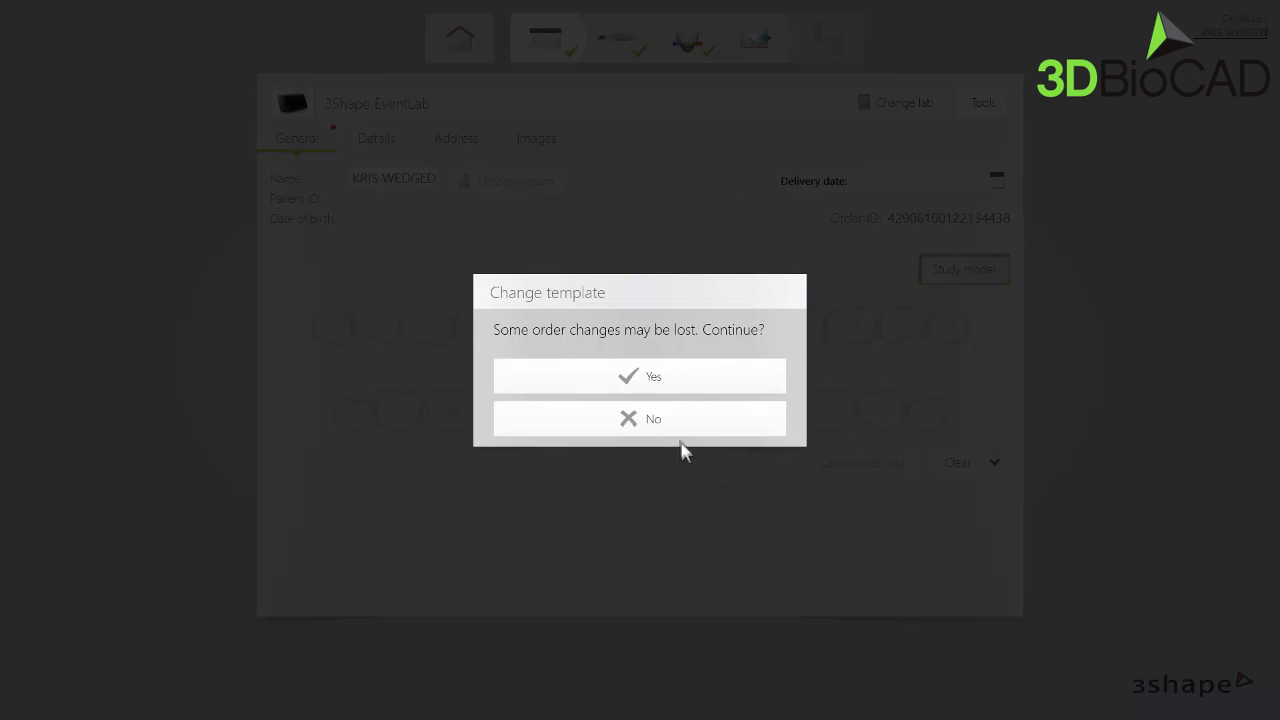
pyautogui.click(654, 386)
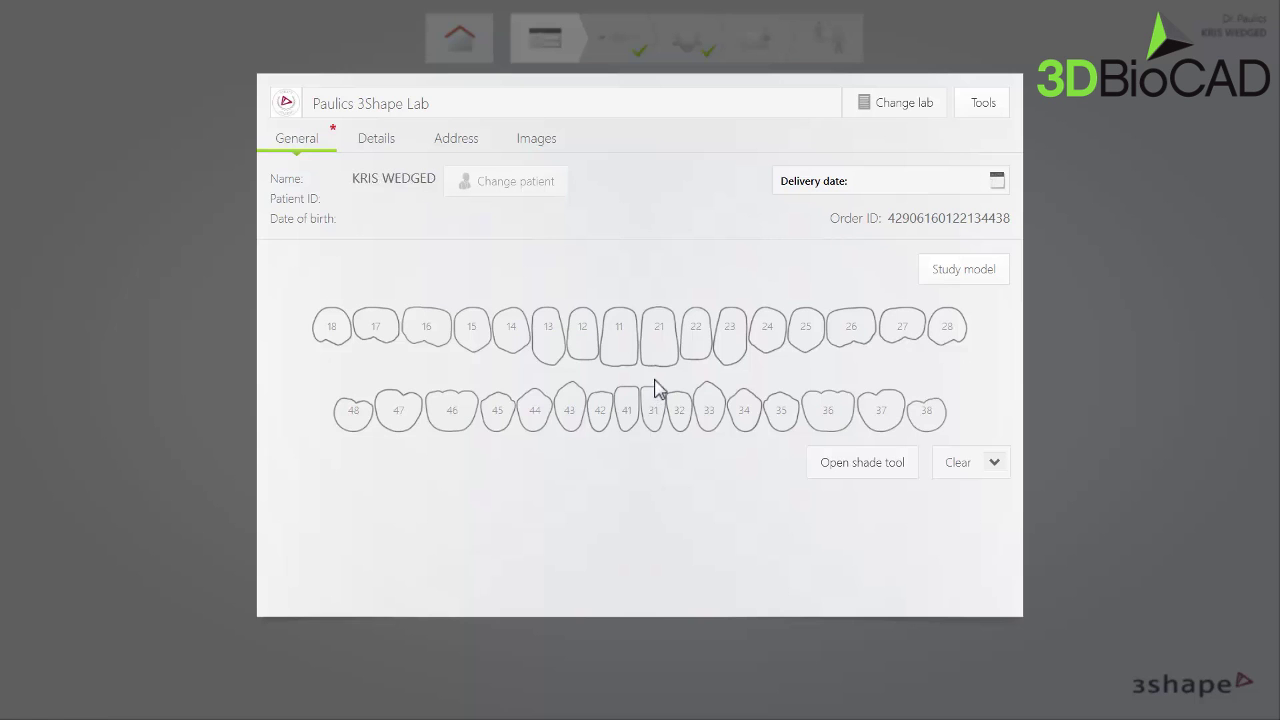
pyautogui.click(963, 280)
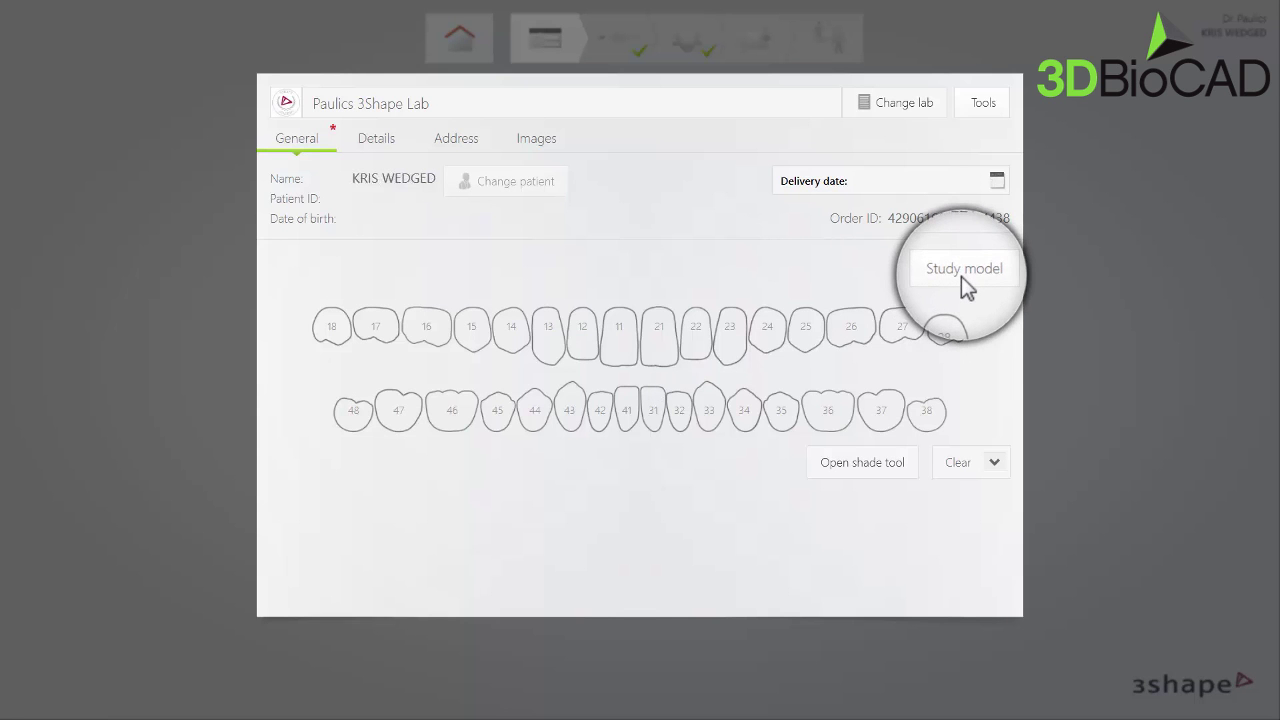
pyautogui.click(961, 276)
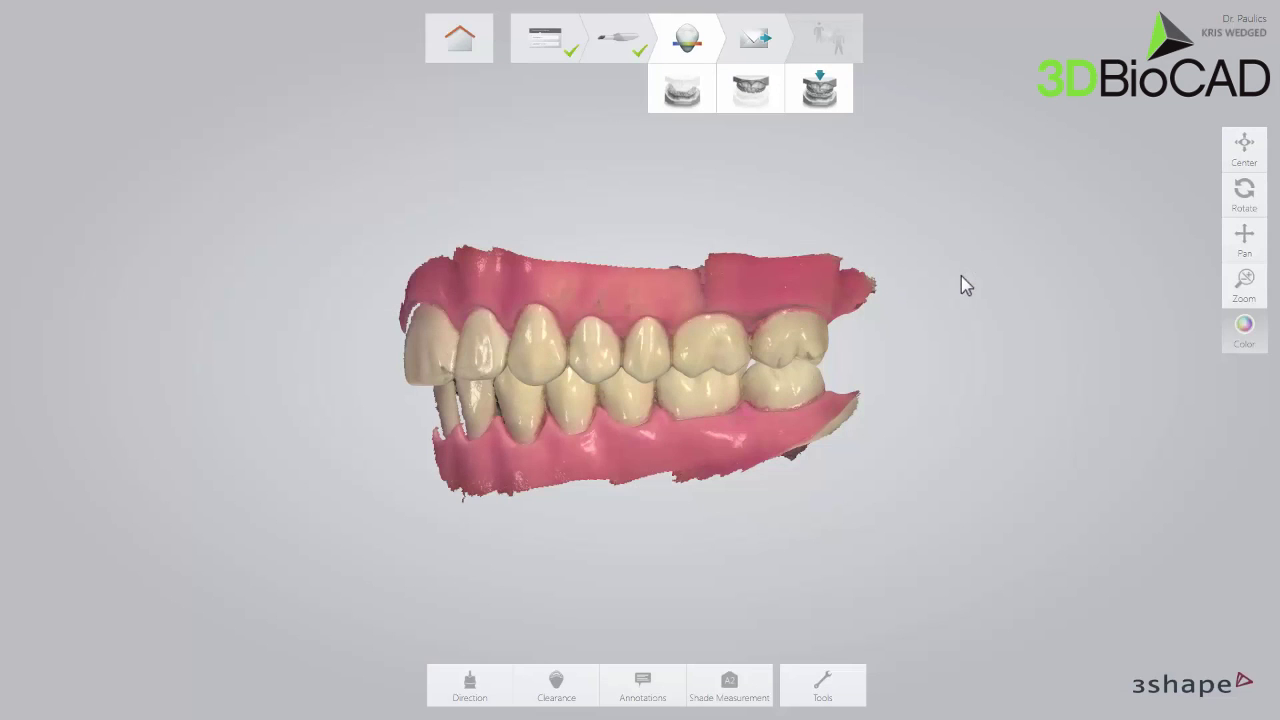
pyautogui.click(757, 40)
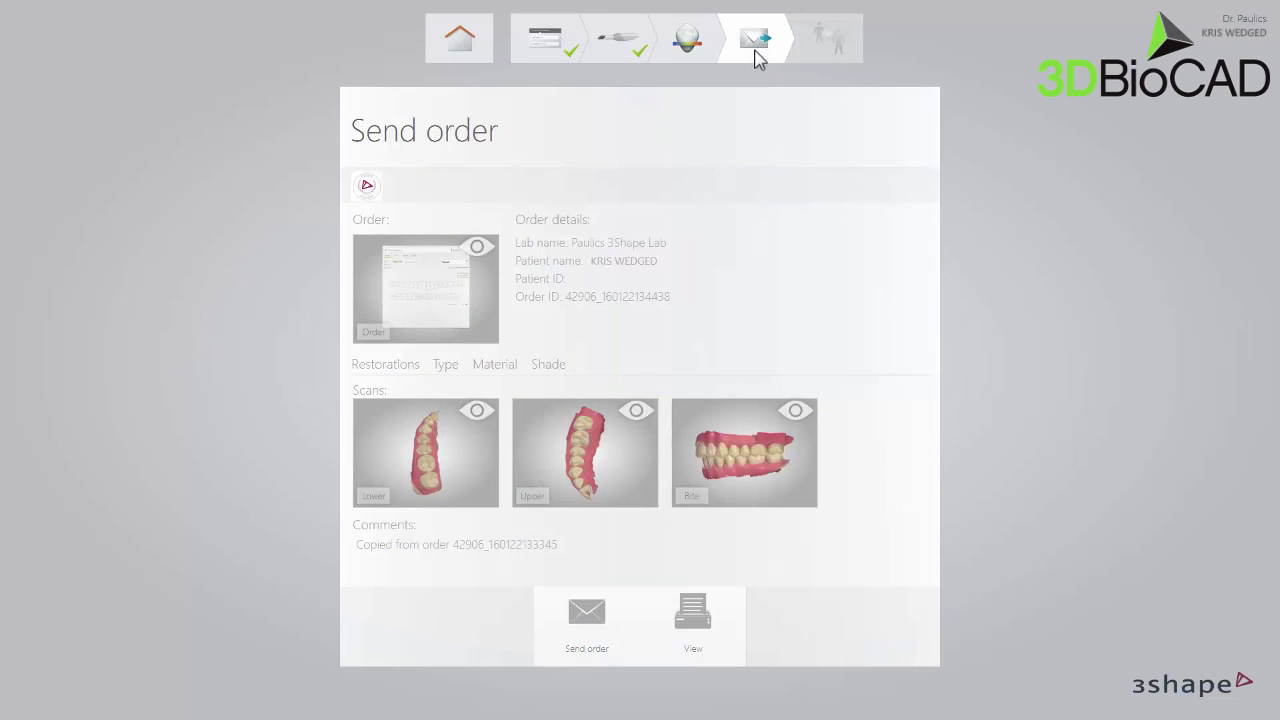
pyautogui.click(589, 628)
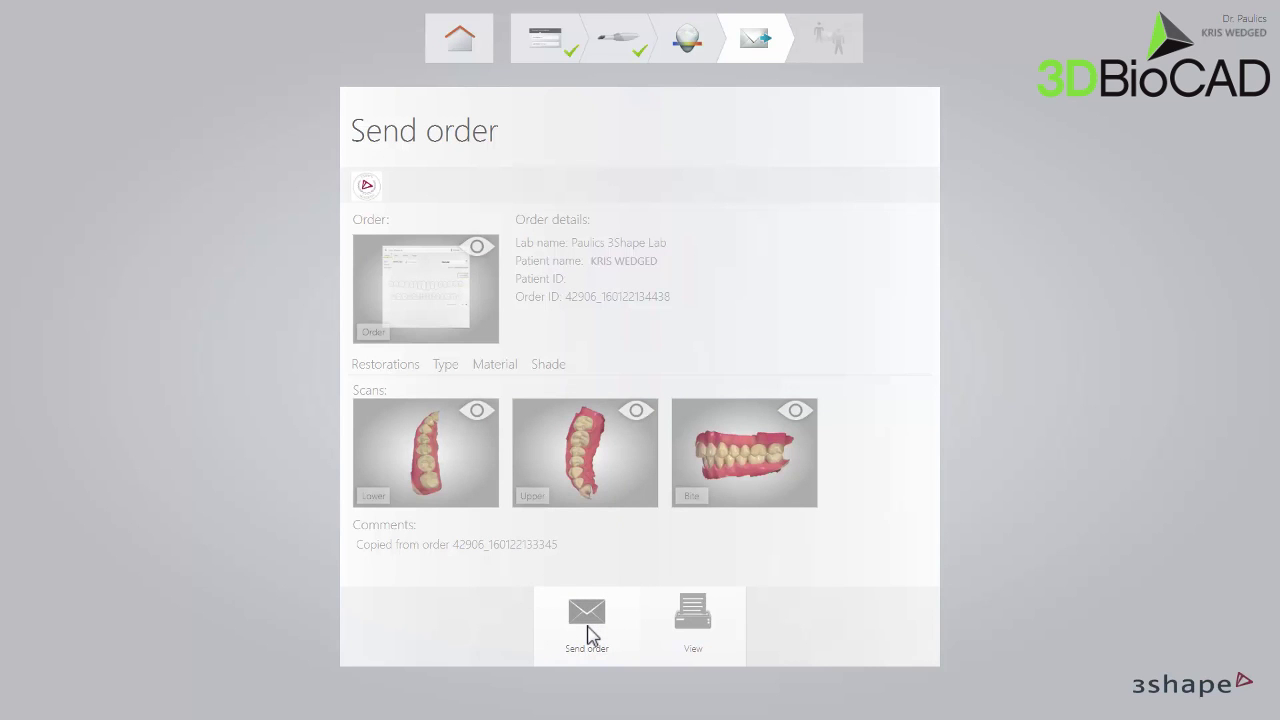